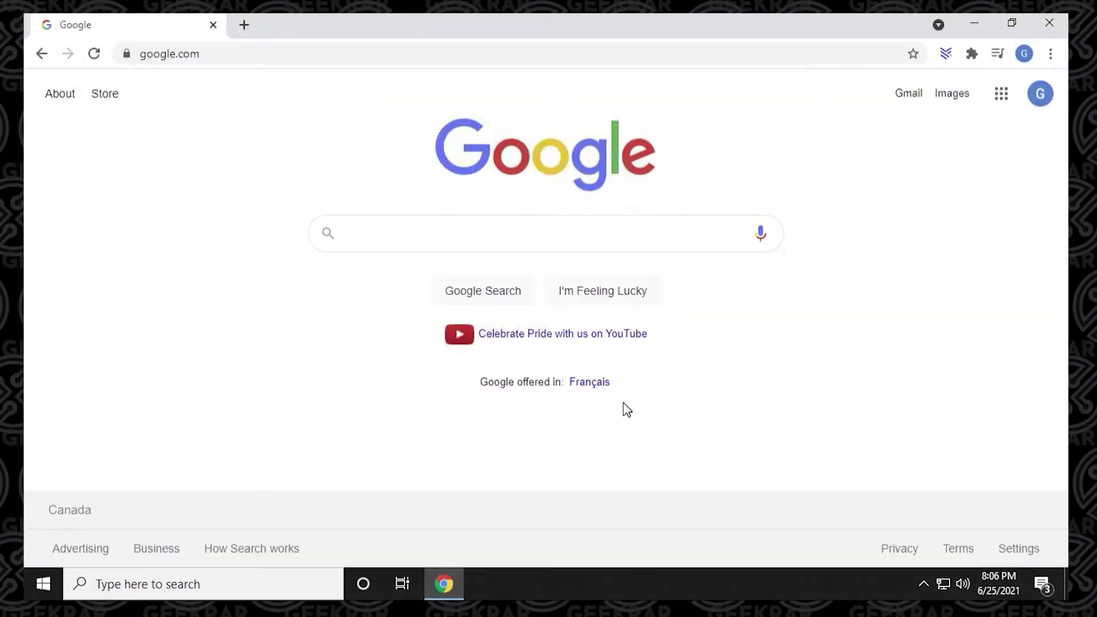
# Search the web for 'furmark'.
pyautogui.click(655, 236)
pyautogui.write('furmark')
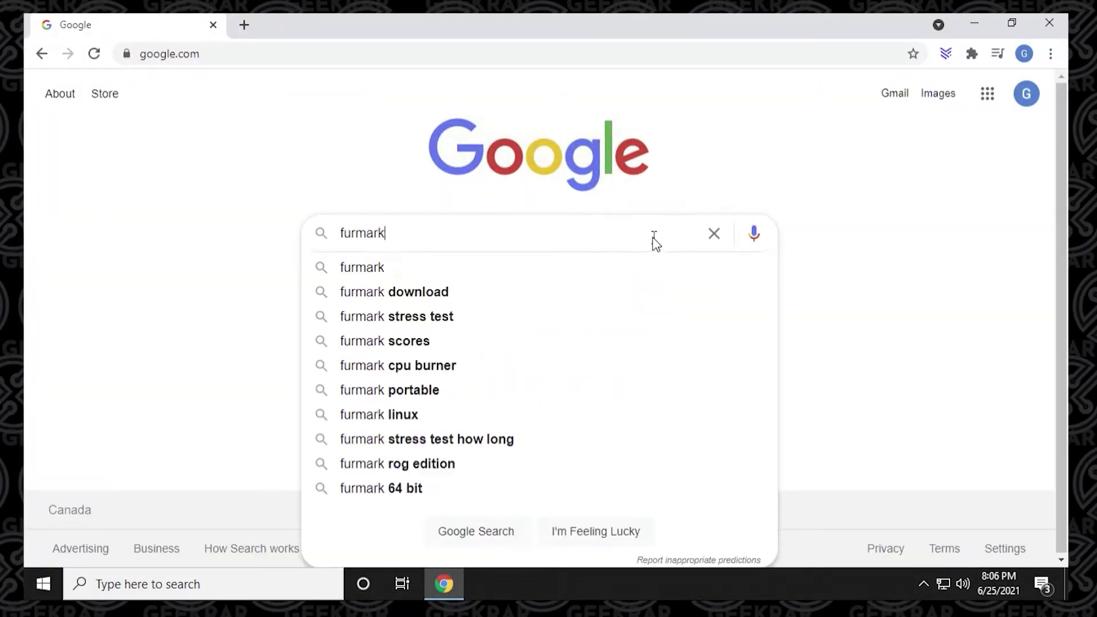
pyautogui.press('Return')
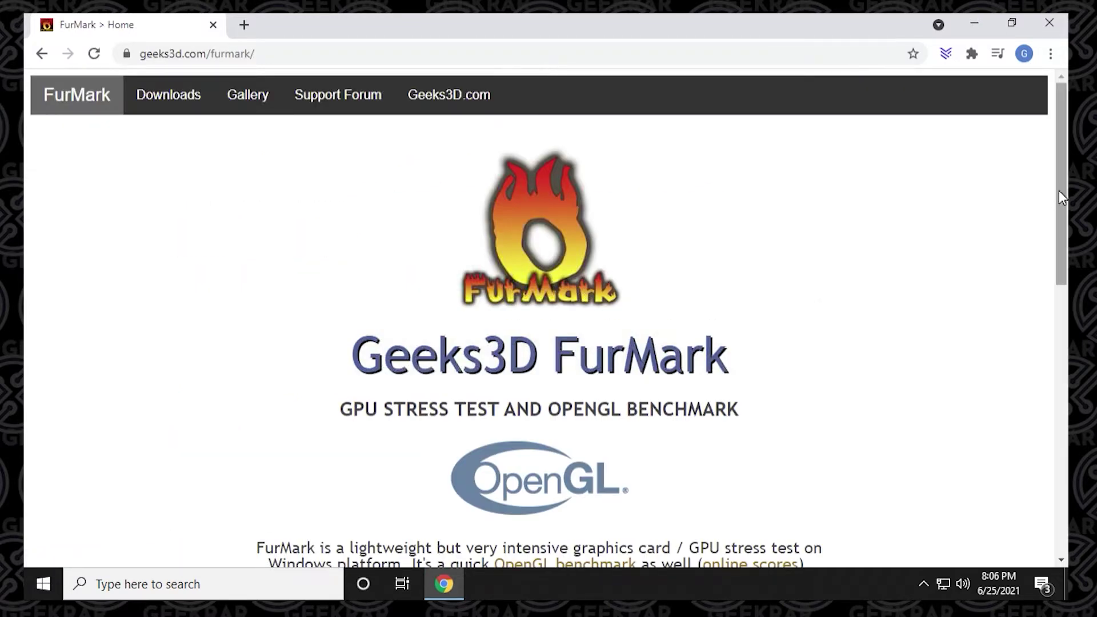
# Go to the Geeks3D FurMark downloads page and open the FurMark 1.26.0.0 file page.
pyautogui.moveTo(1065, 196); pyautogui.dragTo(1064, 201)
pyautogui.scroll(-5, 1065, 201)
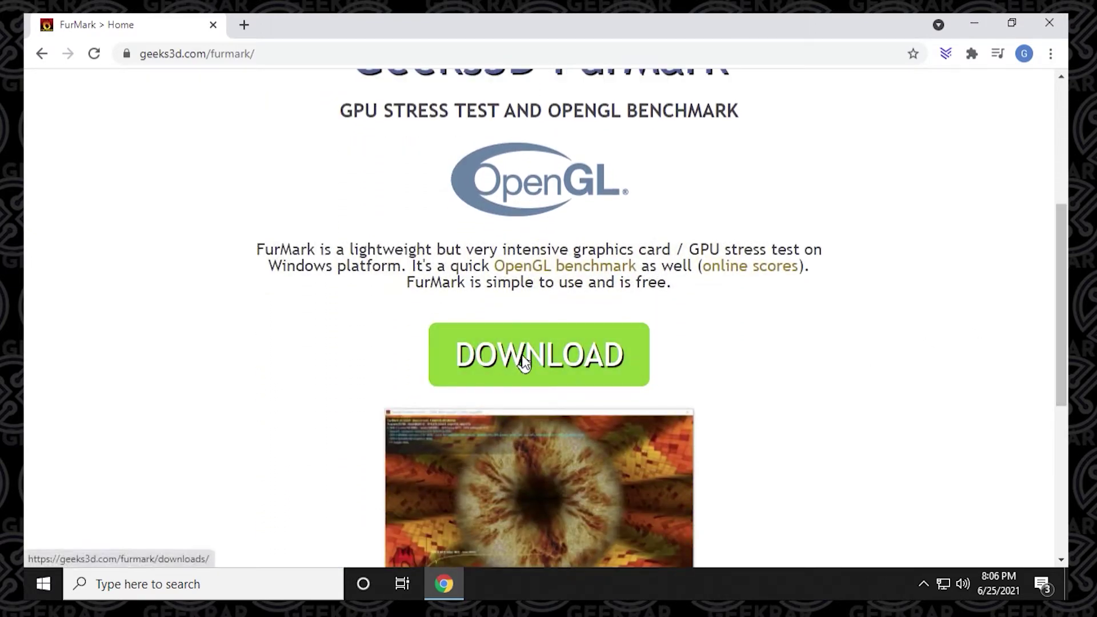
pyautogui.click(544, 361)
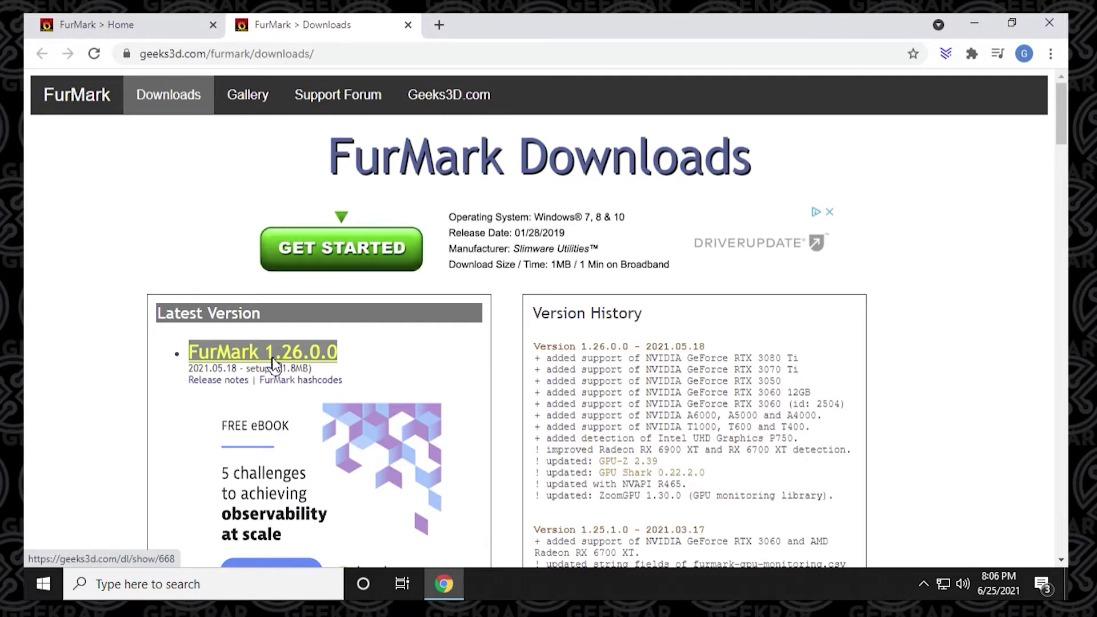
pyautogui.click(279, 353)
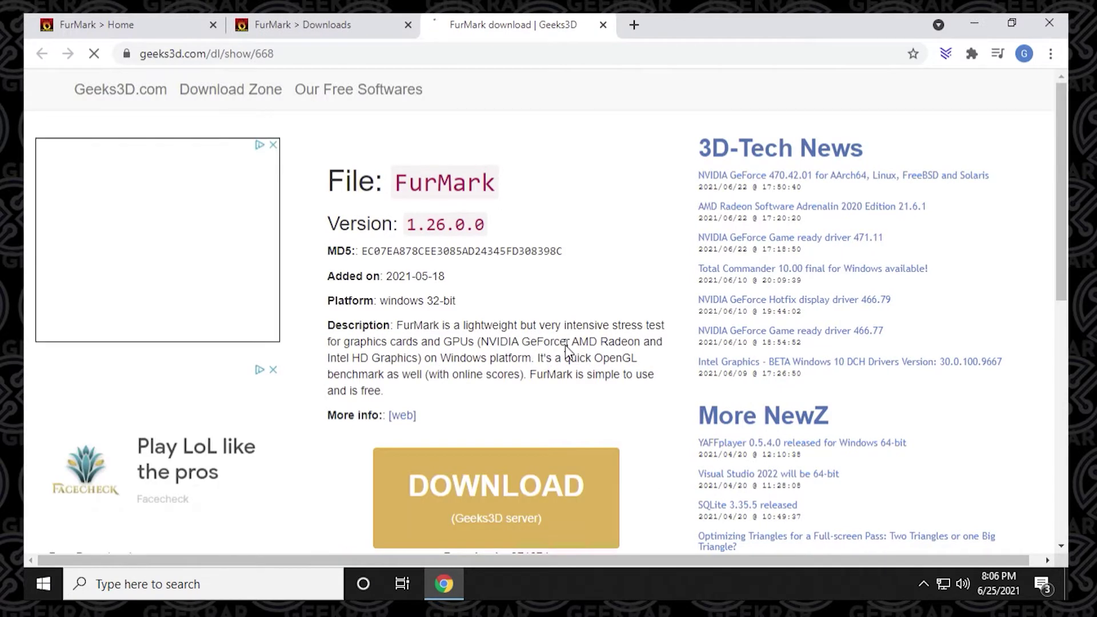
# Download FurMark_1.26.0.0_Setup.exe from the Geeks3D server and launch it from Chrome's download bar.
pyautogui.scroll(-3, 597, 341)
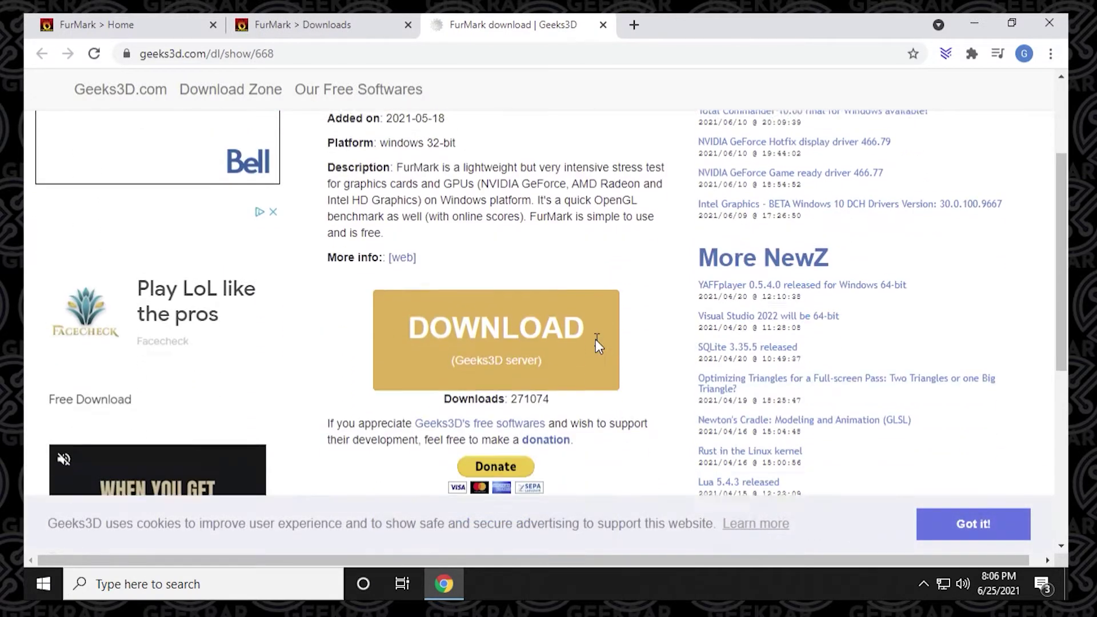
pyautogui.click(530, 331)
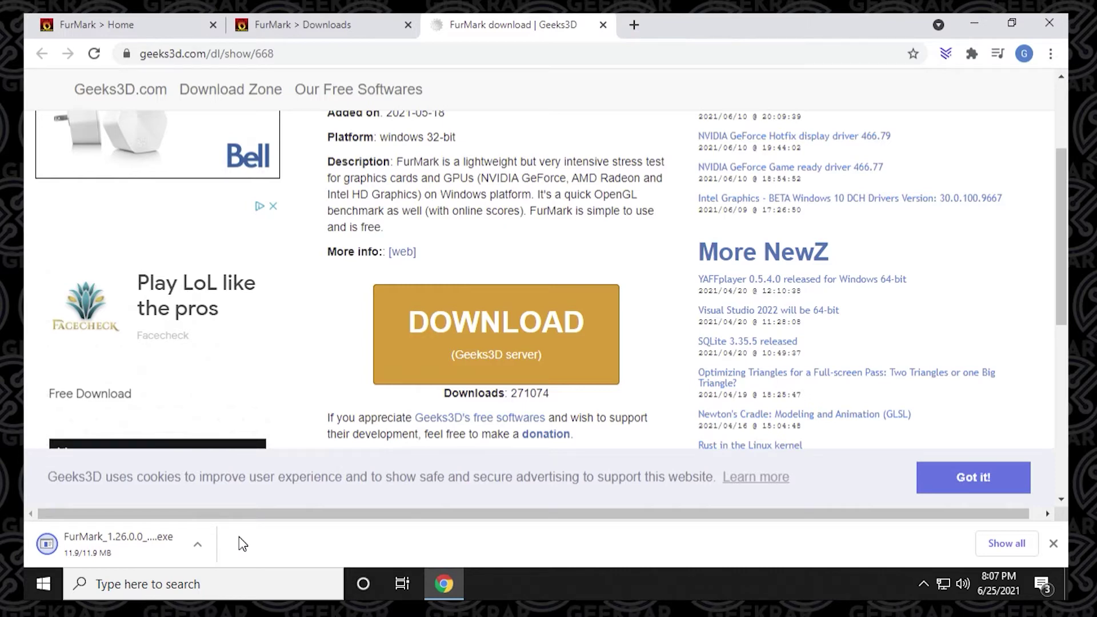
pyautogui.click(203, 550)
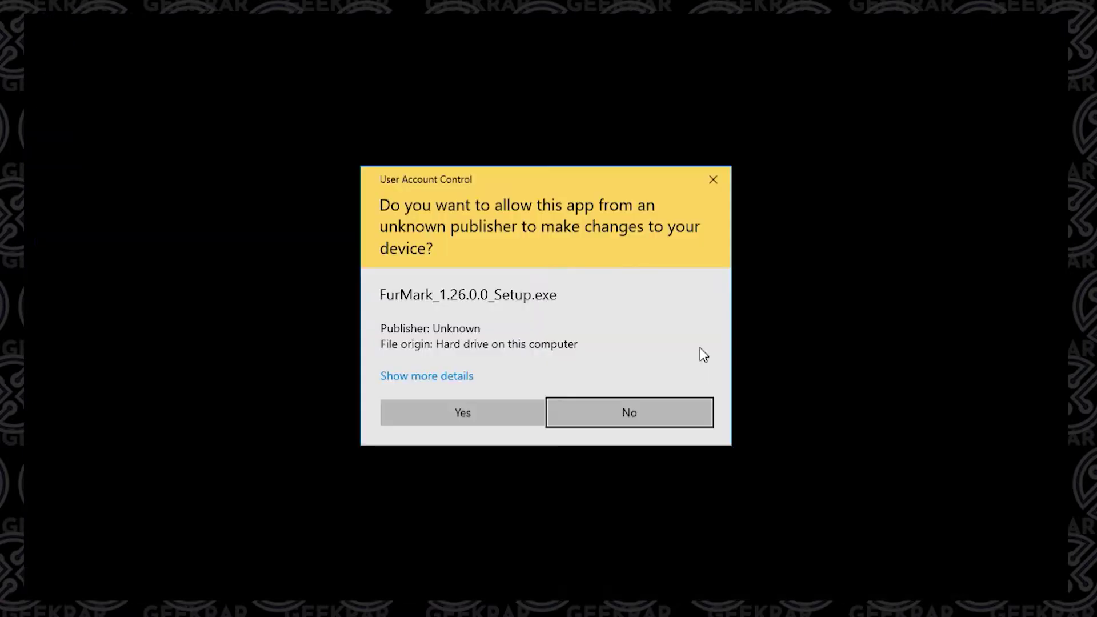
# Allow the installer to run, accept the licence agreement and keep the default install folder.
pyautogui.click(464, 412)
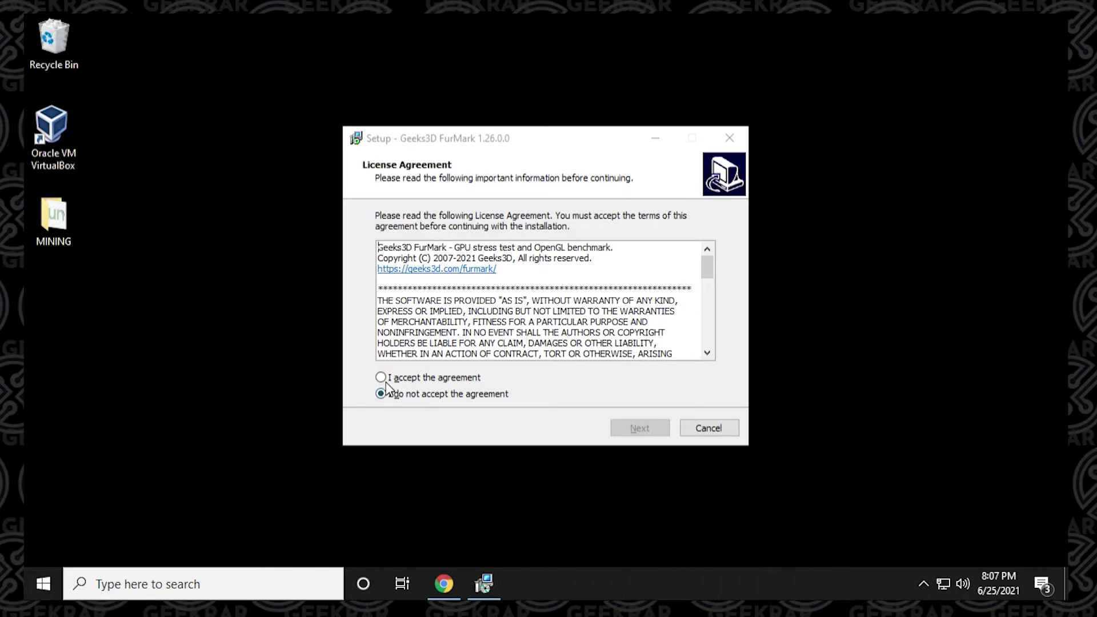
pyautogui.click(443, 377)
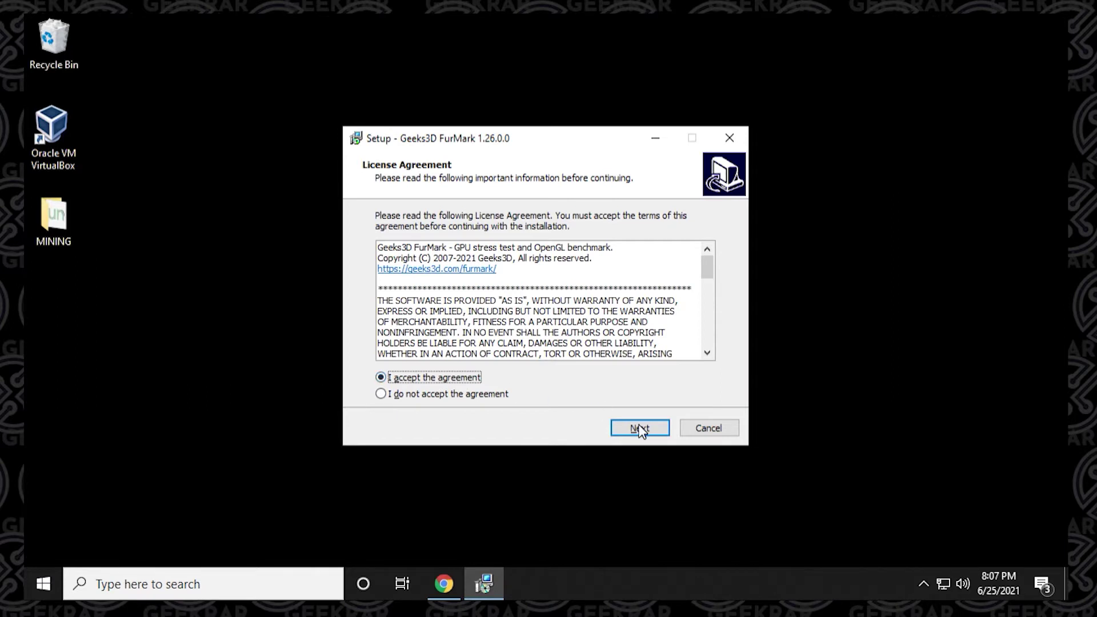
pyautogui.click(639, 428)
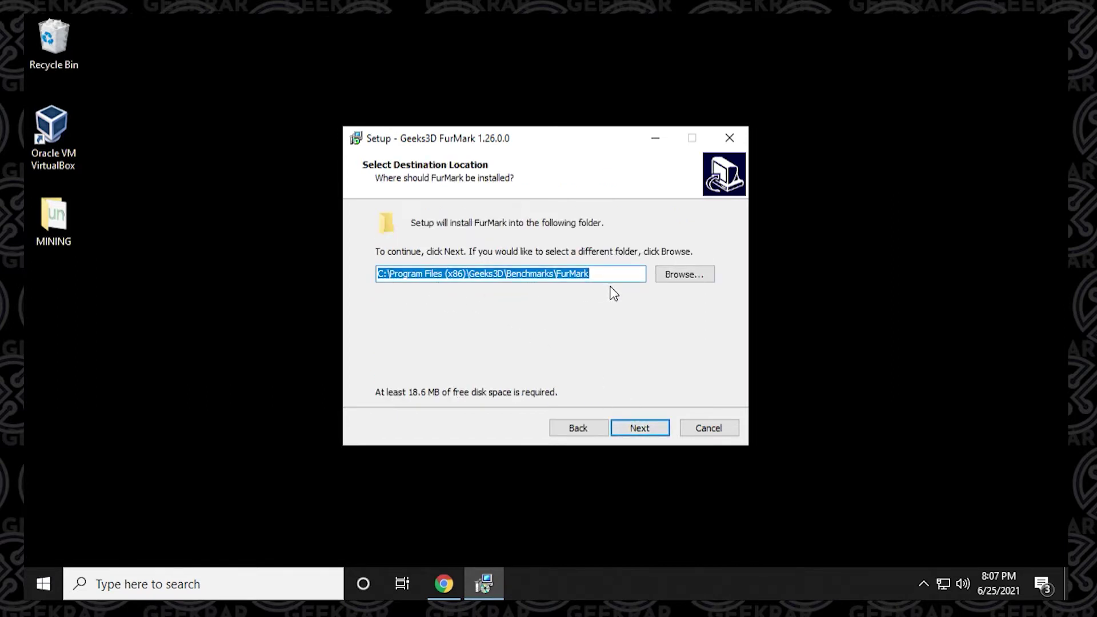
pyautogui.click(640, 430)
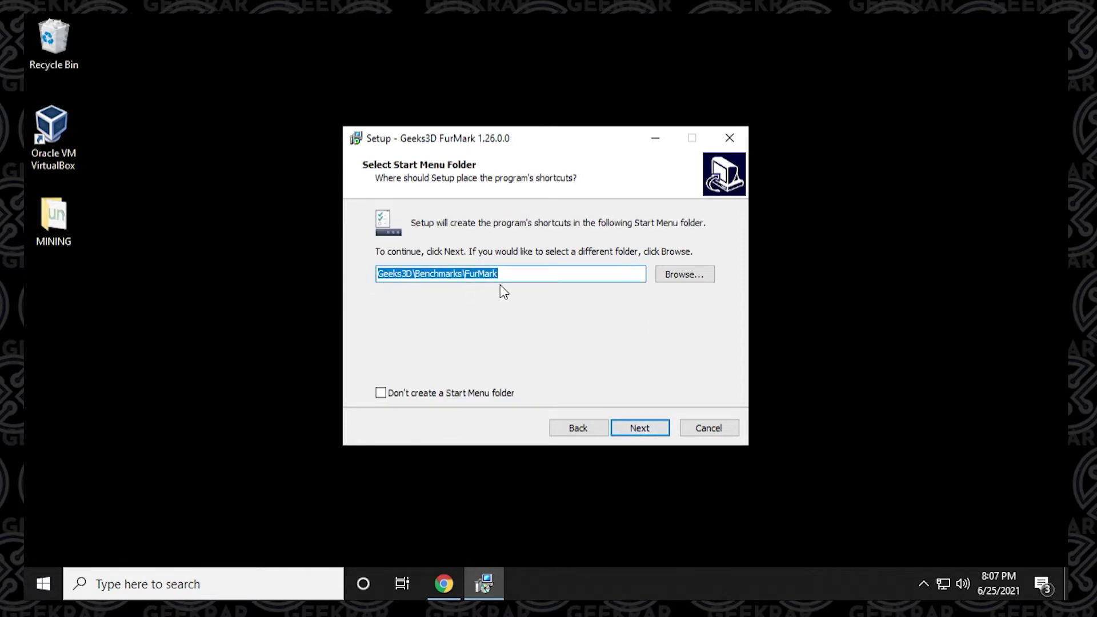
# Keep the default shortcuts folder, add a desktop shortcut and start installing FurMark.
pyautogui.click(640, 426)
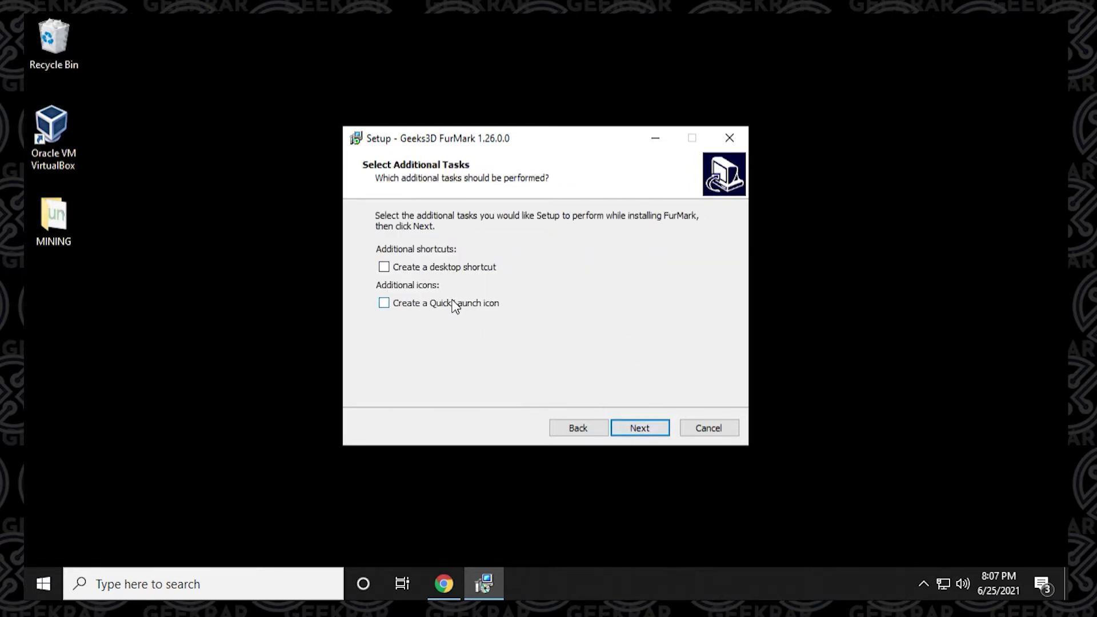
pyautogui.click(465, 268)
pyautogui.click(648, 430)
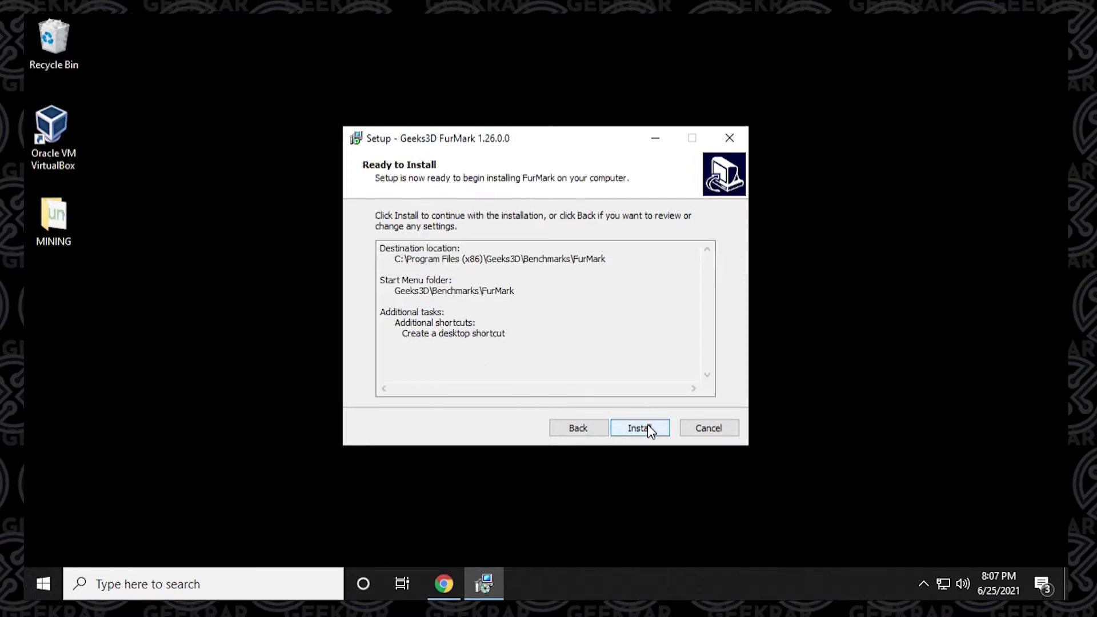
pyautogui.click(648, 428)
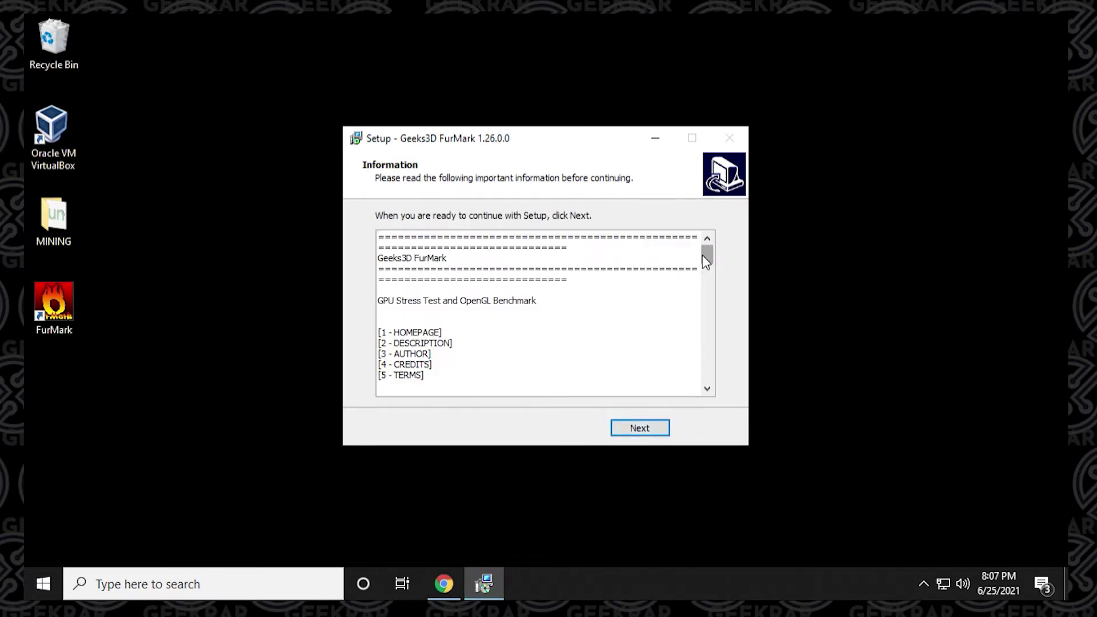
# Scroll through the post-install information notes and continue to finish setup.
pyautogui.moveTo(704, 258); pyautogui.dragTo(714, 380)
pyautogui.click(630, 433)
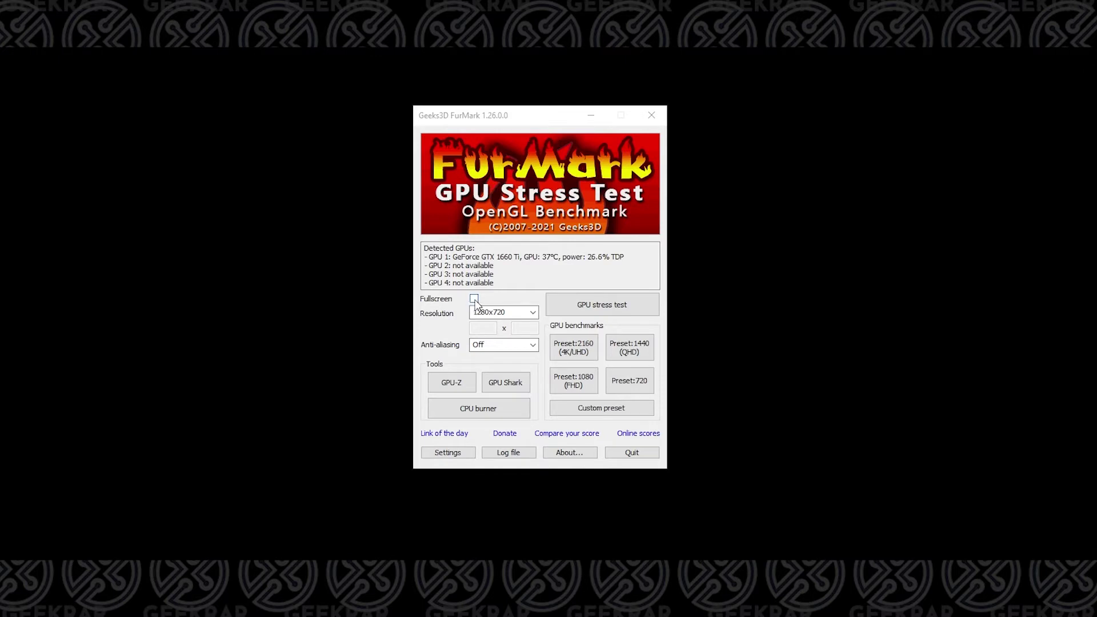
pyautogui.click(474, 299)
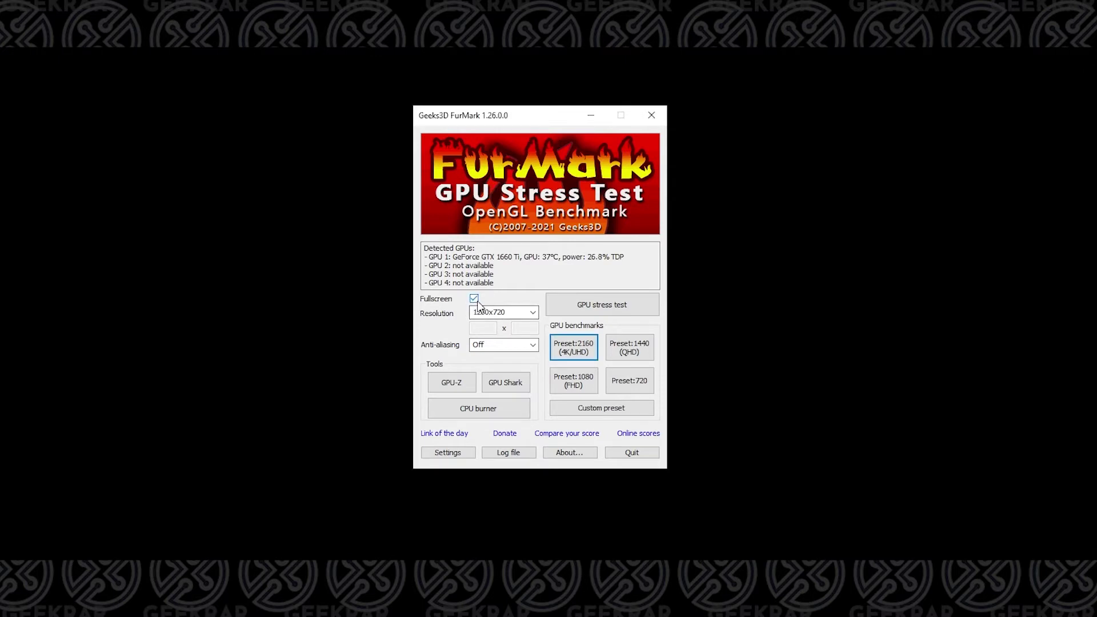
pyautogui.click(475, 300)
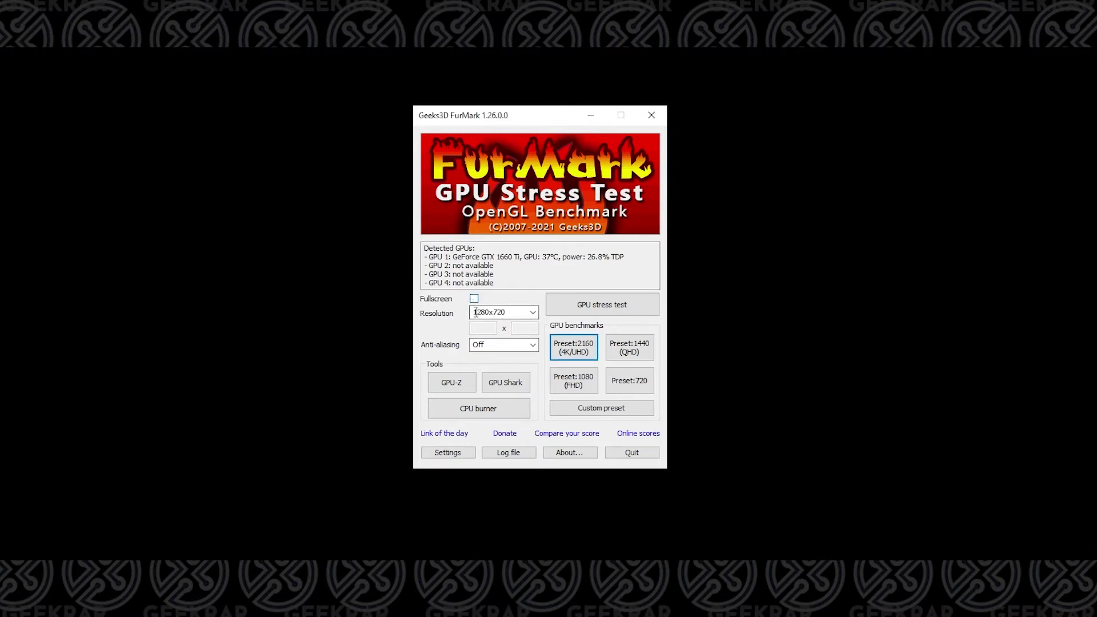
# Place GPU-Z left and GPU Shark right of FurMark, then start the 1080 preset benchmark.
pyautogui.click(467, 384)
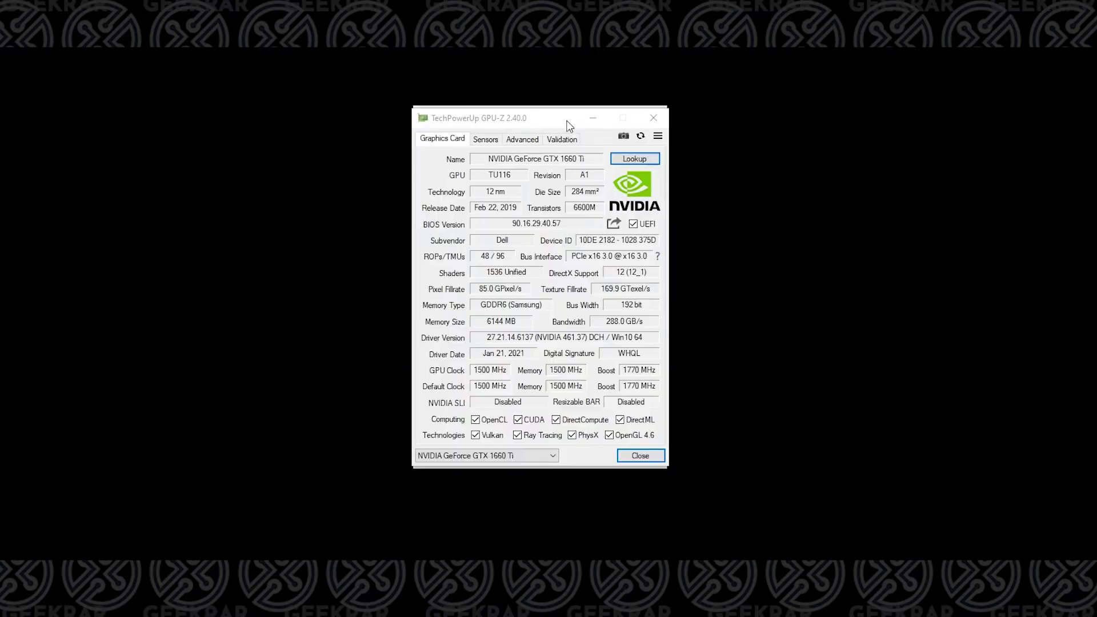
pyautogui.moveTo(568, 121); pyautogui.dragTo(289, 122)
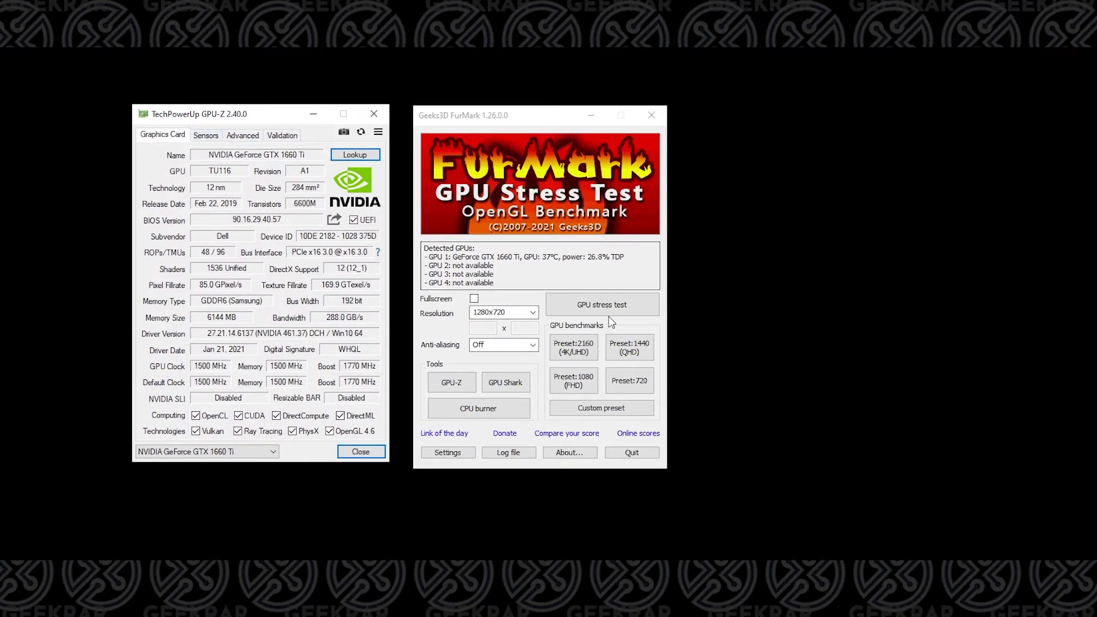
pyautogui.click(505, 385)
pyautogui.moveTo(156, 97); pyautogui.dragTo(823, 87)
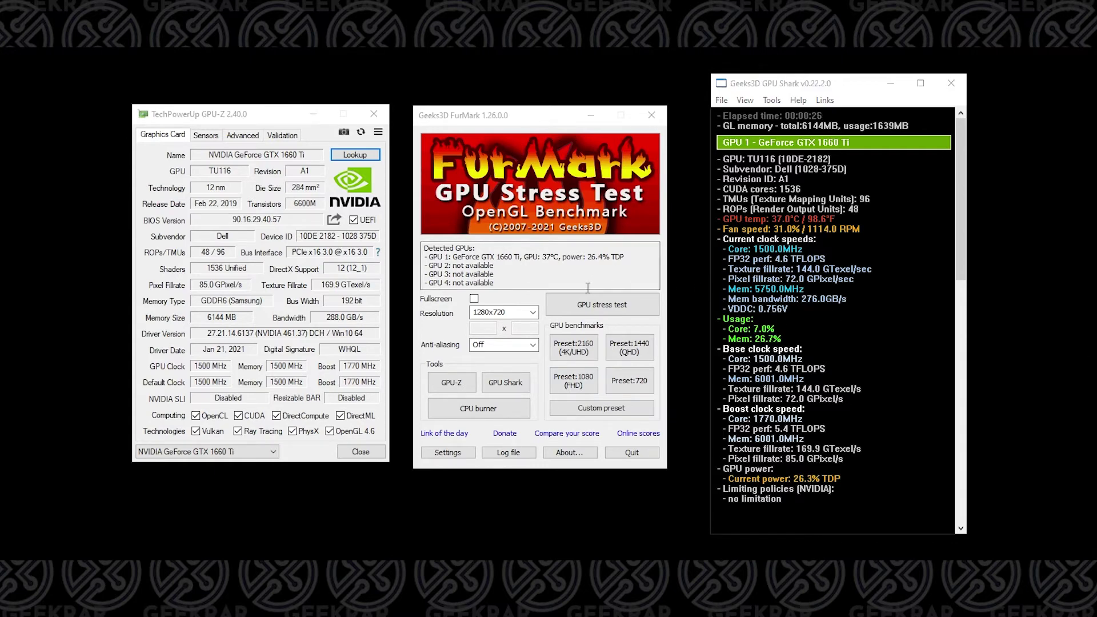
pyautogui.click(581, 384)
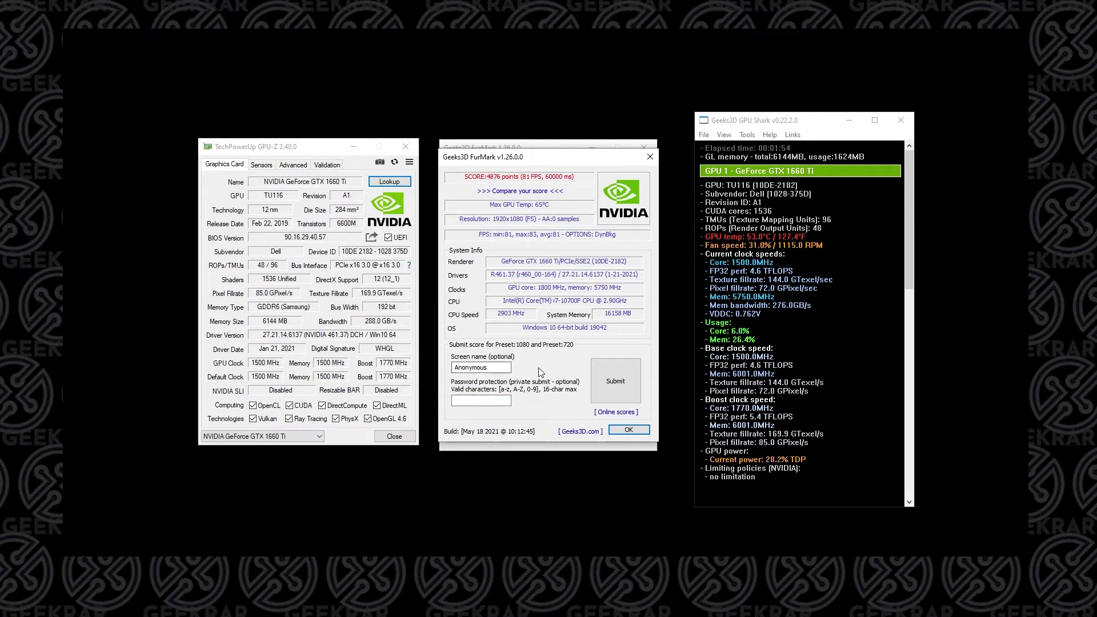
# Submit the 4876-point, 81 FPS benchmark result online.
pyautogui.click(622, 393)
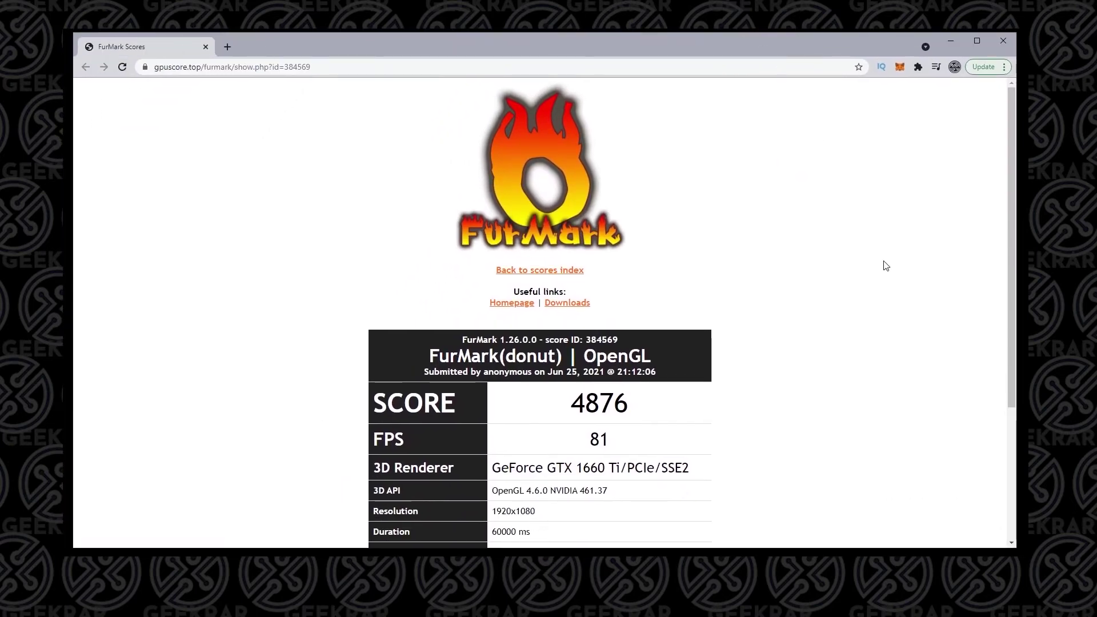
# Scroll the gpuscore.top result page and highlight the 1920x1080 resolution value.
pyautogui.scroll(-2, 886, 266)
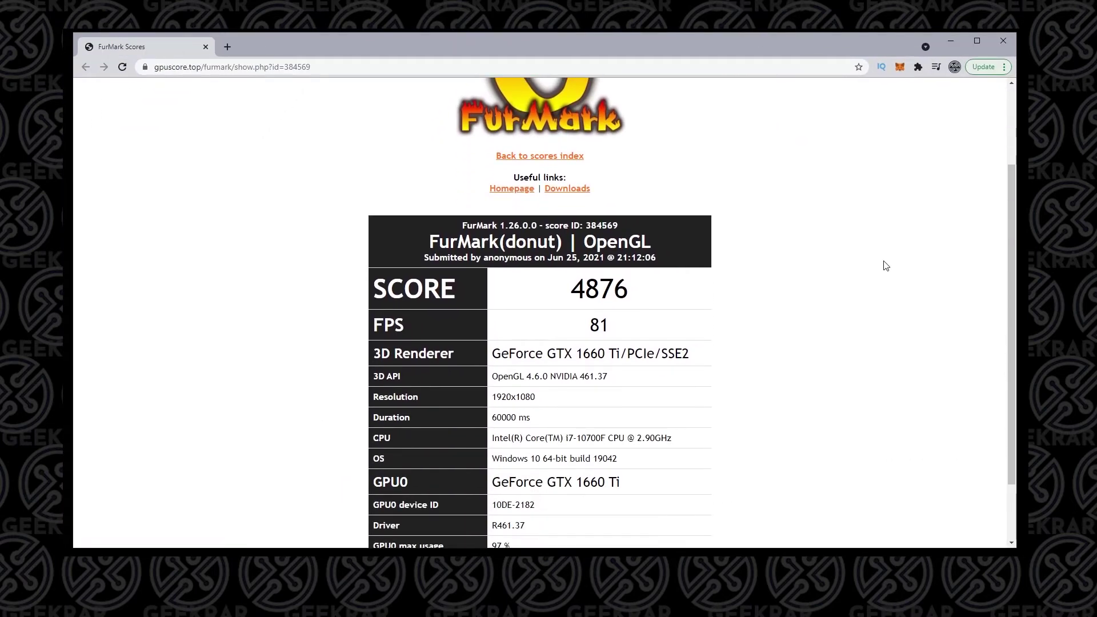
pyautogui.scroll(-1, 885, 266)
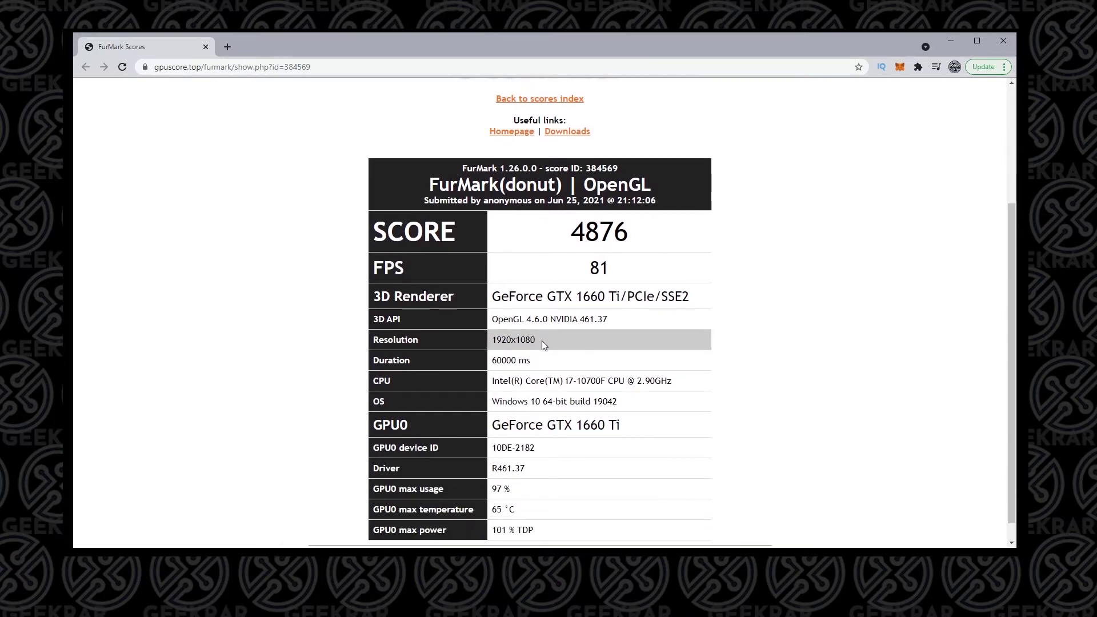
pyautogui.moveTo(541, 341); pyautogui.dragTo(492, 341)
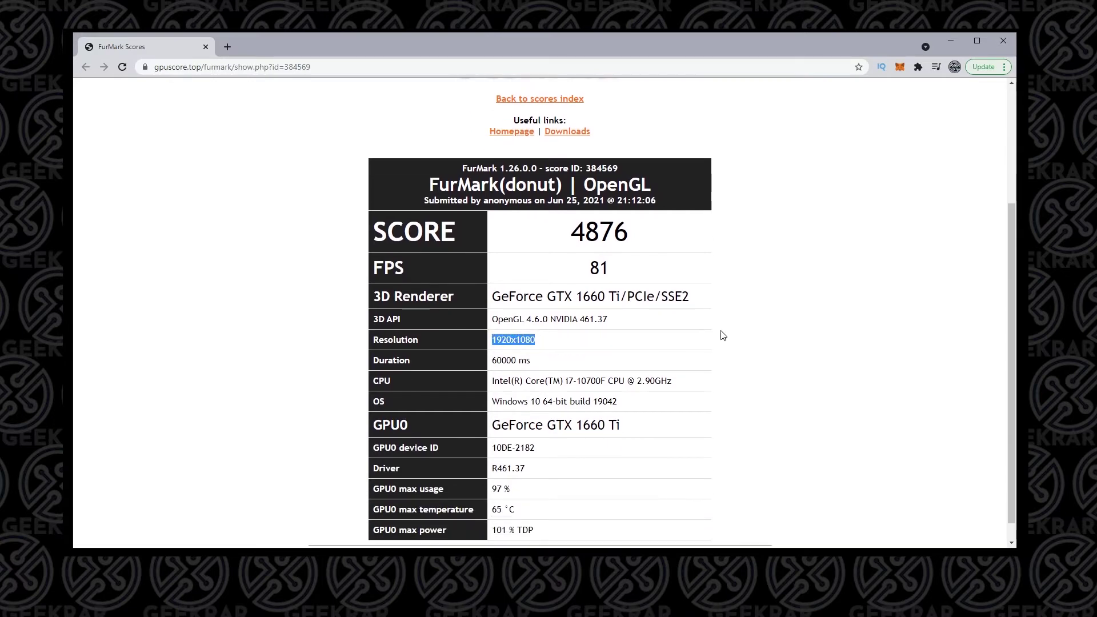
pyautogui.click(734, 324)
pyautogui.scroll(-1, 774, 291)
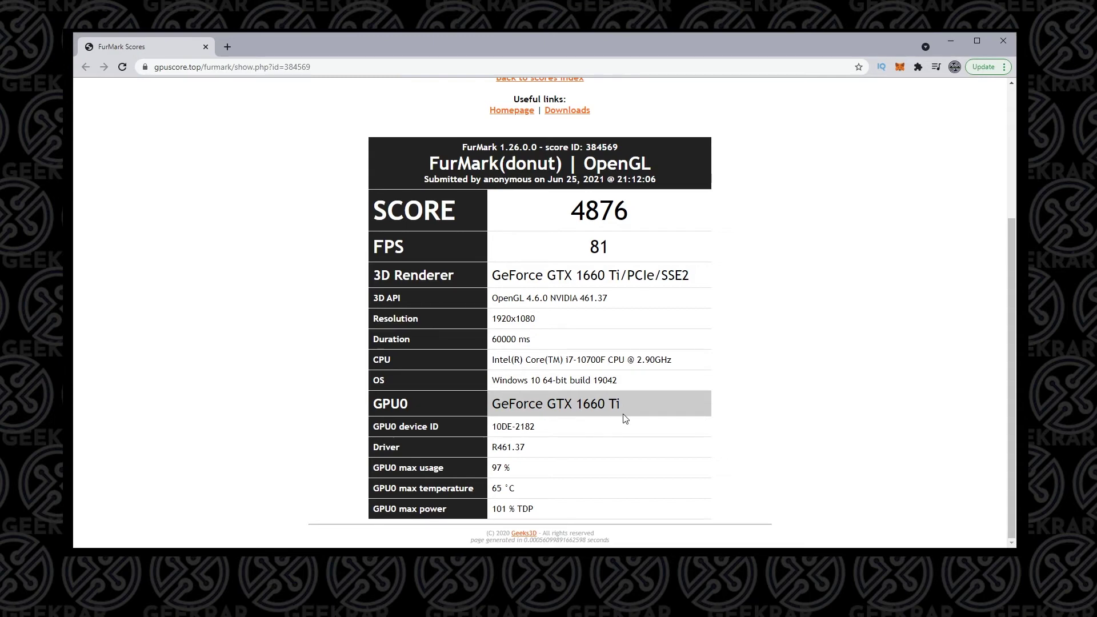
pyautogui.scroll(1, 465, 435)
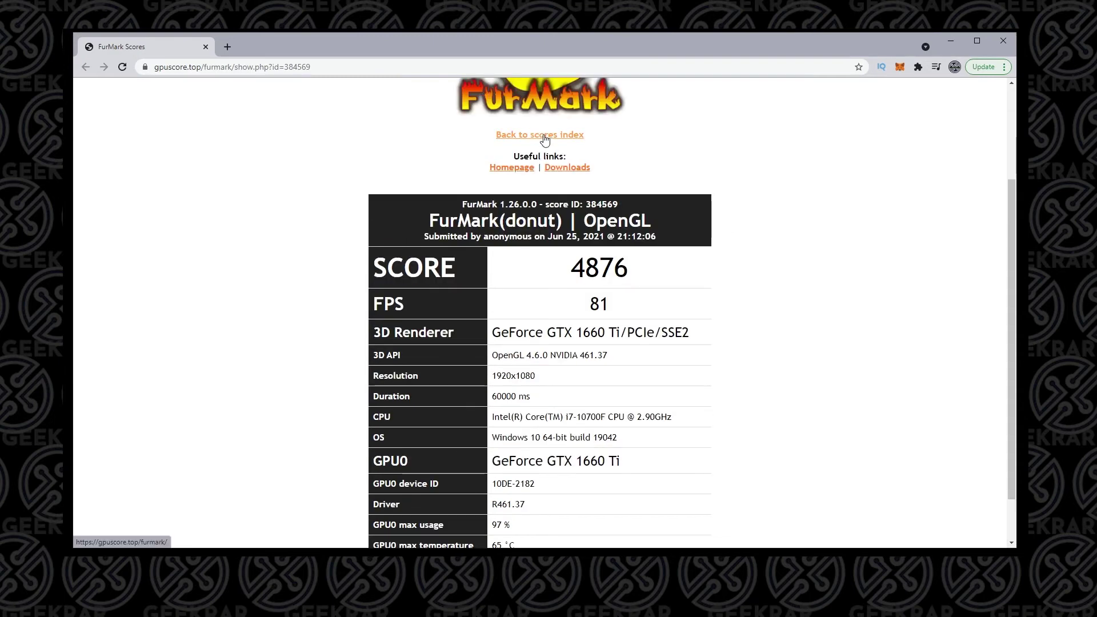
# Return to the scores index and scroll to the latest entries, topped by the 4876 GTX 1660 Ti result.
pyautogui.click(545, 137)
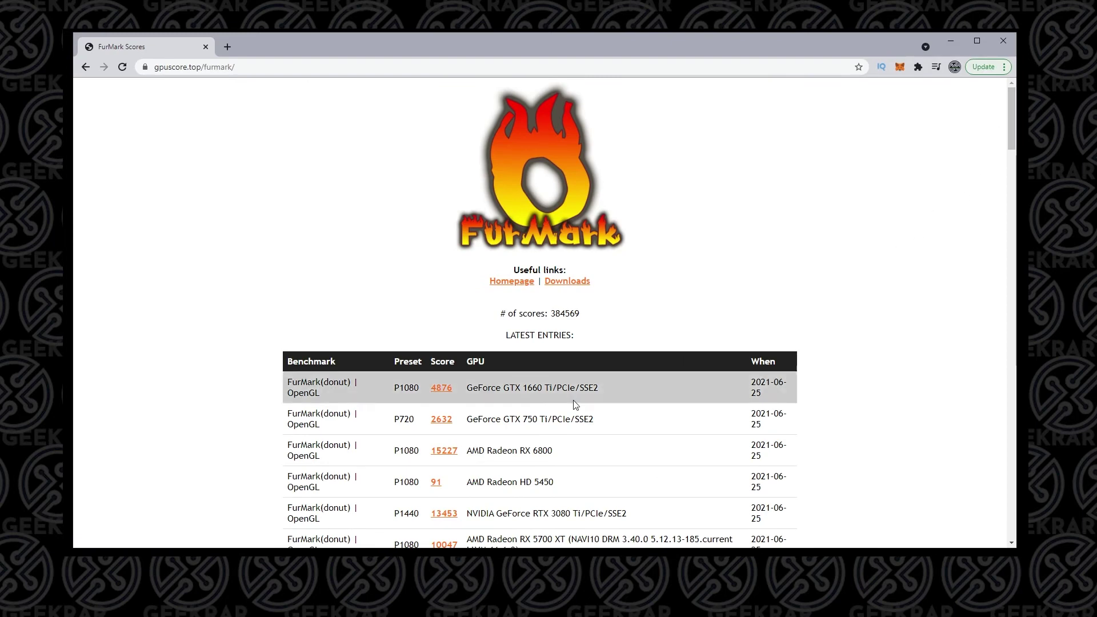
pyautogui.moveTo(1012, 142); pyautogui.dragTo(1012, 166)
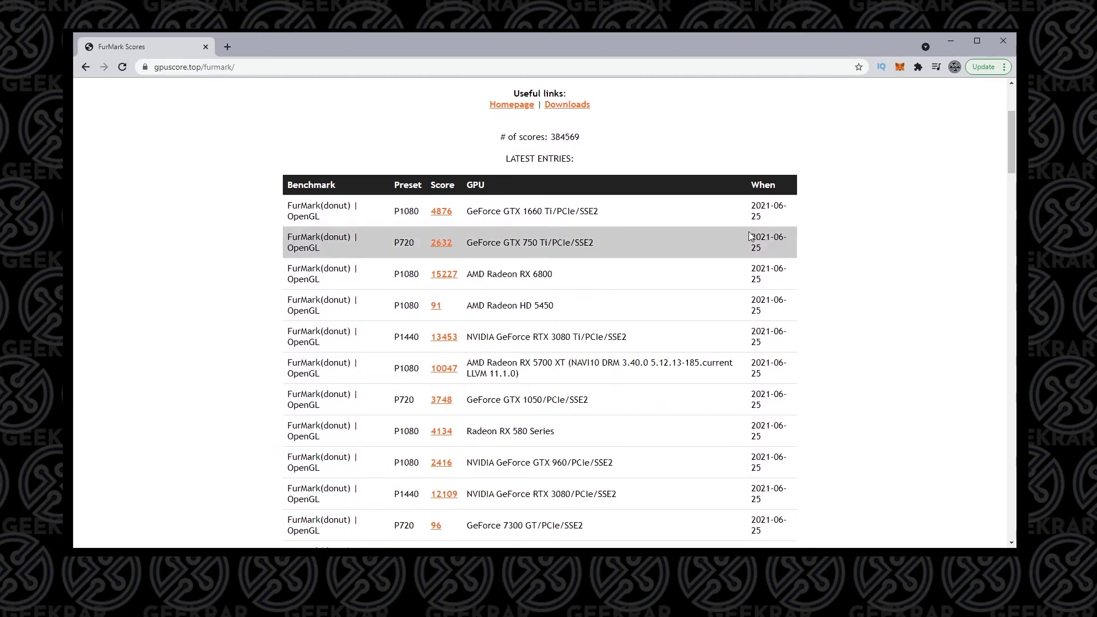